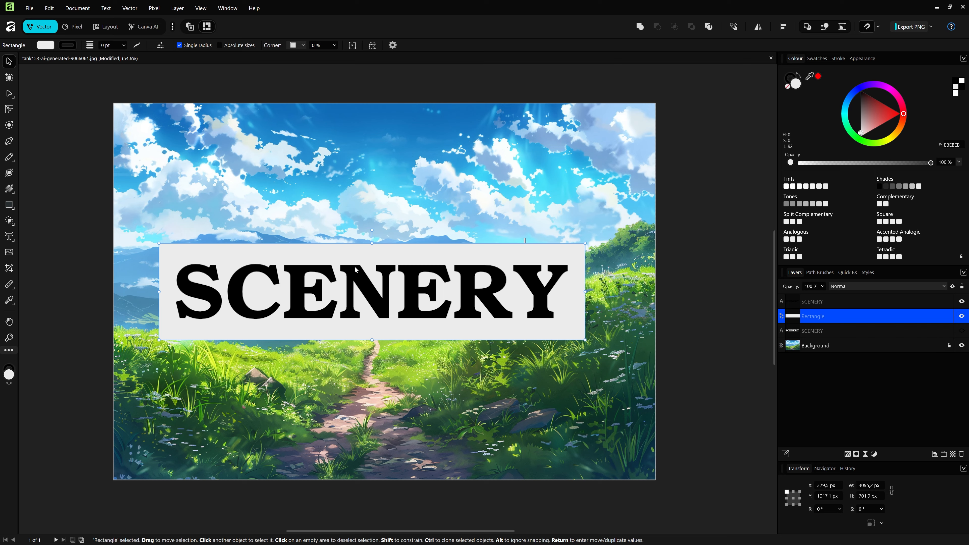
# Step: Subtract the black SCENERY text from the light grey rectangle behind it
pyautogui.keyDown('shift'); pyautogui.click(369, 290); pyautogui.keyUp('shift')
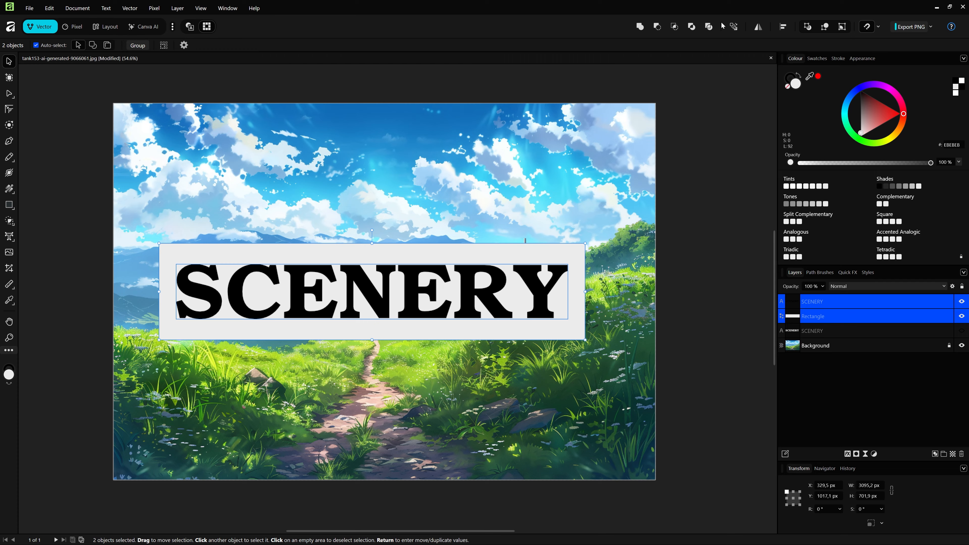
pyautogui.rightClick(541, 27)
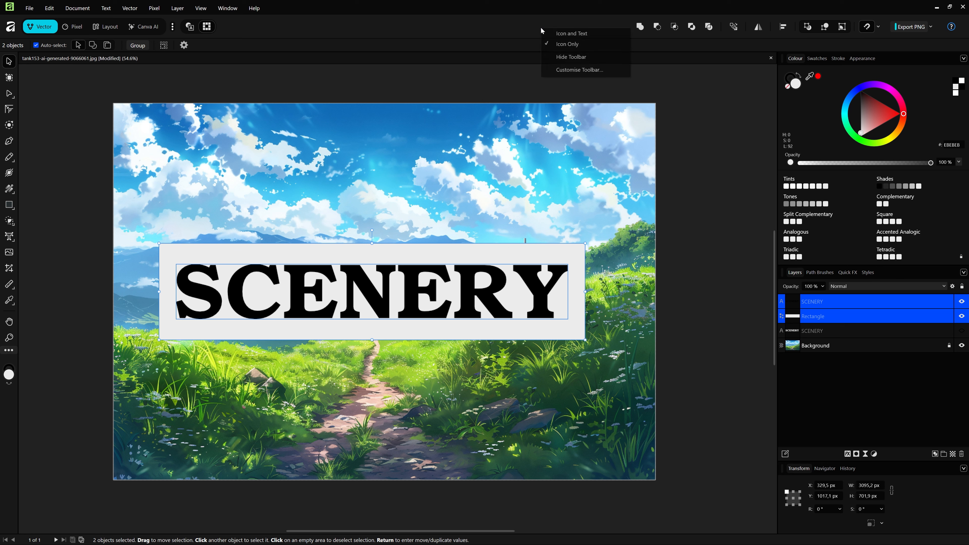
pyautogui.click(585, 72)
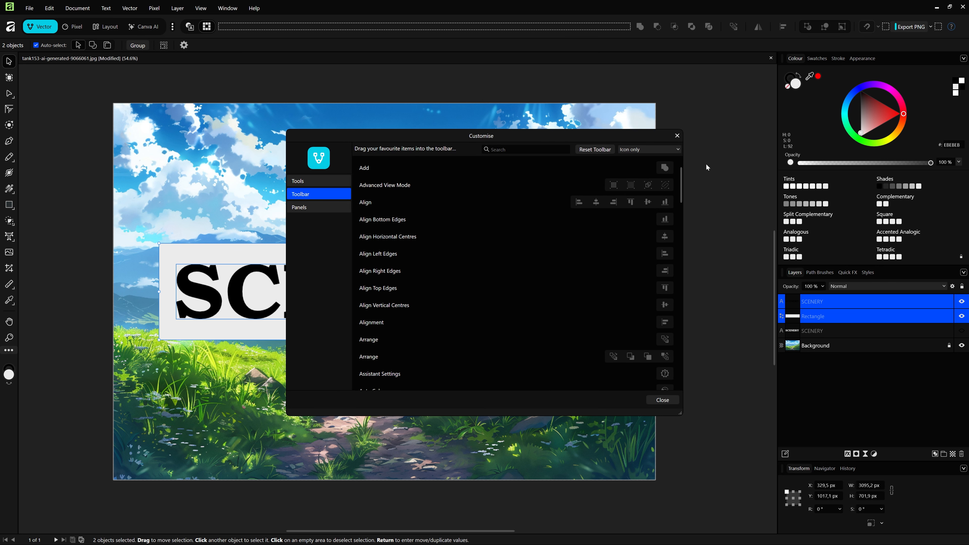
pyautogui.click(677, 135)
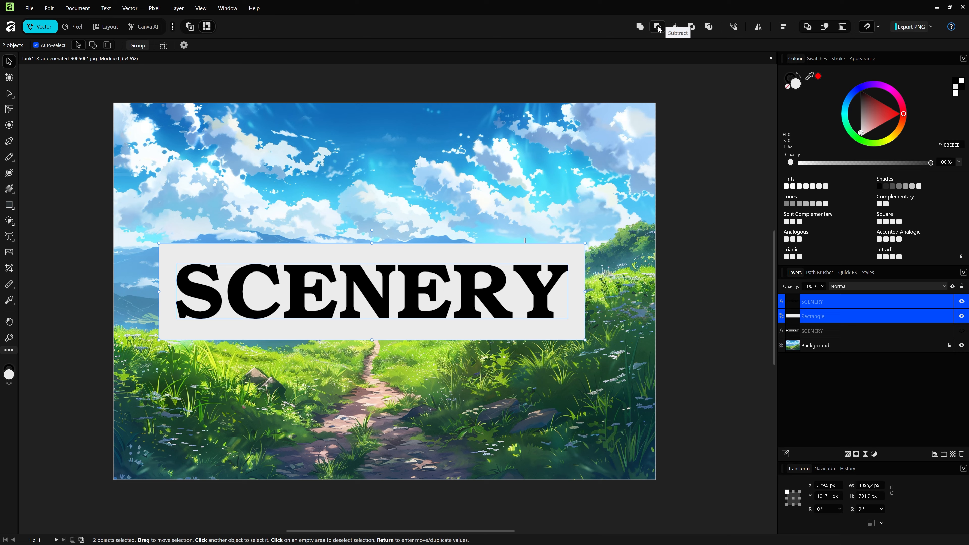
pyautogui.click(658, 27)
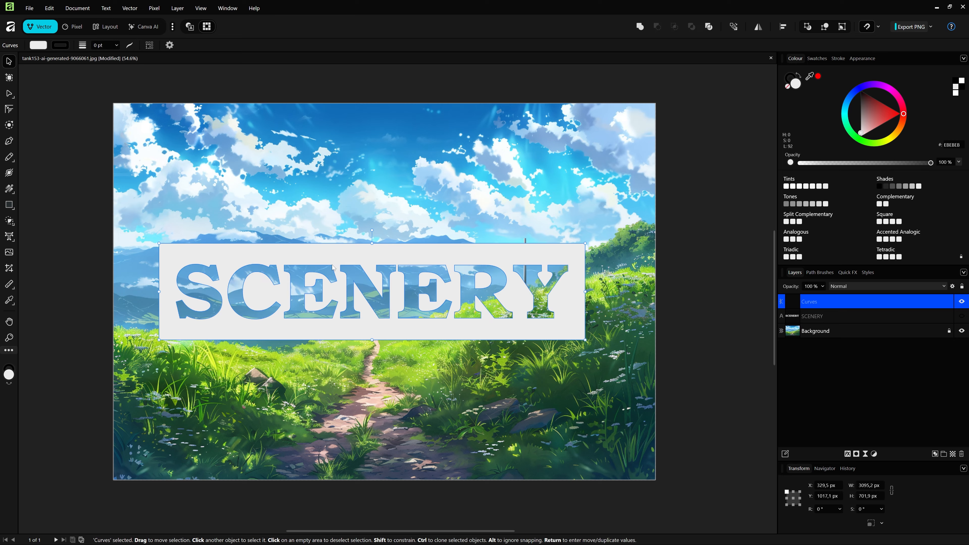
# Step: Move the cut-out SCENERY shape higher over the background image, to about X 333 px, Y 882 px
pyautogui.hotkey('ctrl', 'd')
pyautogui.moveTo(405, 329); pyautogui.dragTo(395, 299)
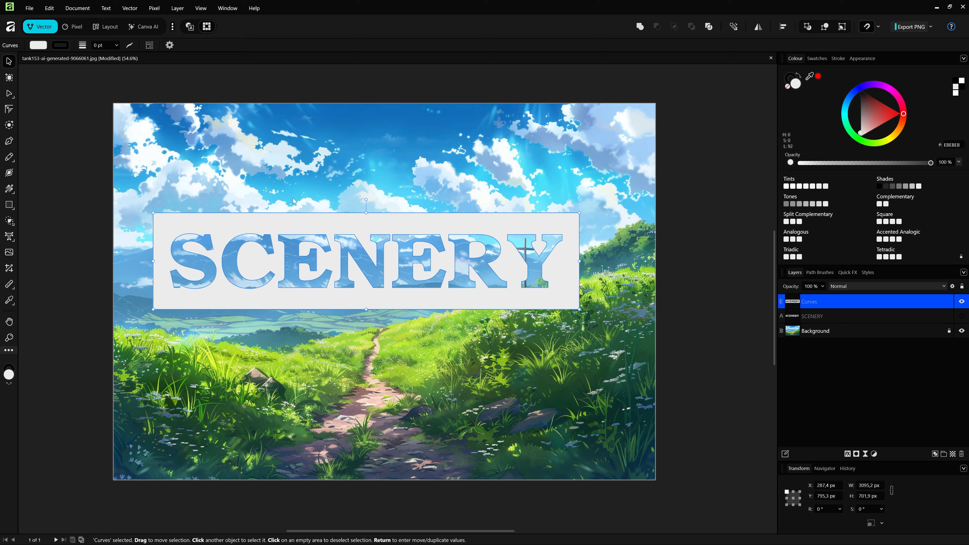
pyautogui.moveTo(370, 300); pyautogui.dragTo(377, 312)
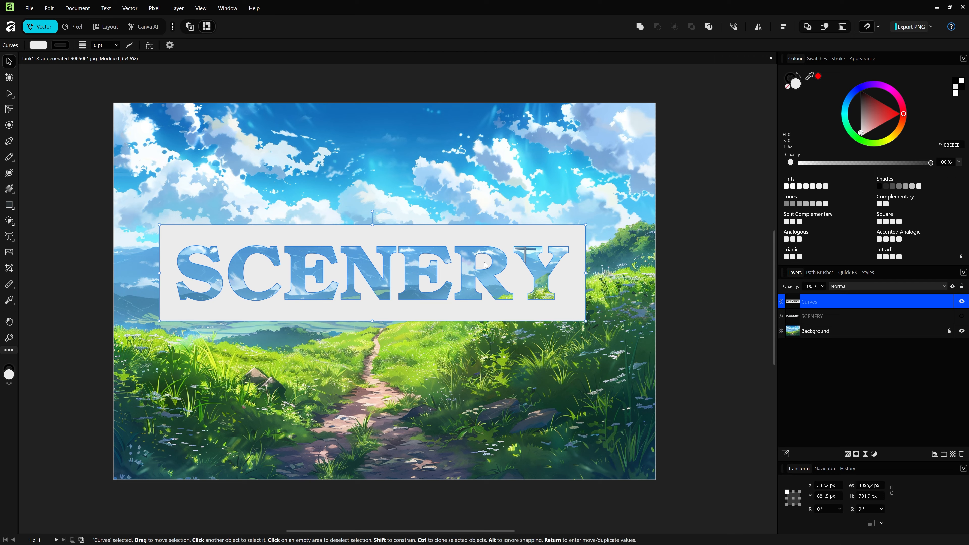
# Step: Undo the moves and the subtraction to restore the separate text and rectangle, and clear the selection
pyautogui.hotkey('ctrl', 'z')
pyautogui.hotkey('ctrl', 'z')
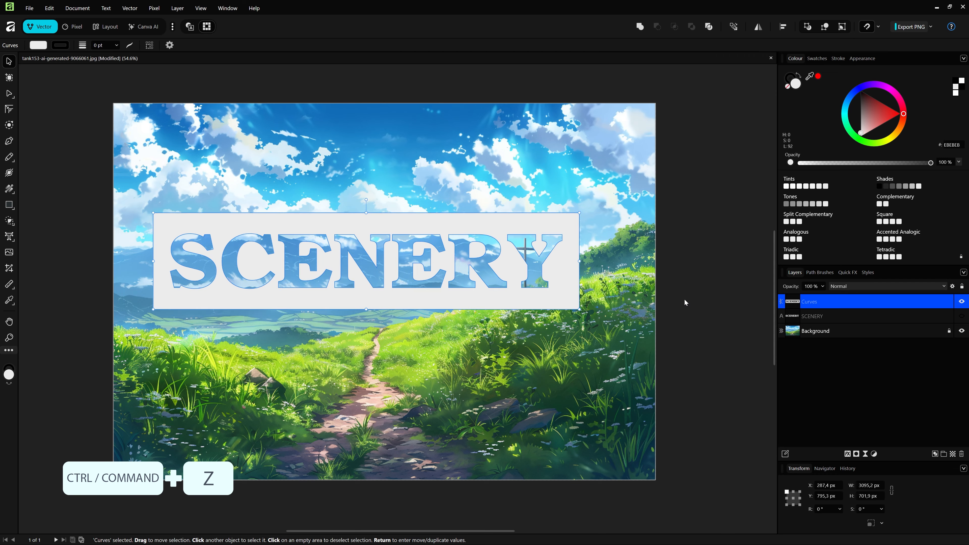
pyautogui.hotkey('ctrl', 'z')
pyautogui.hotkey('ctrl', 'z')
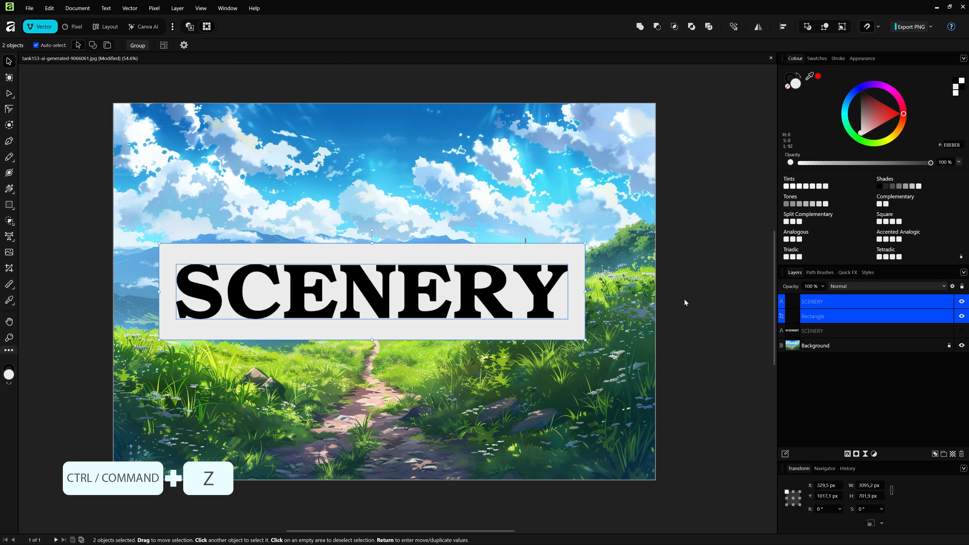
pyautogui.click(685, 320)
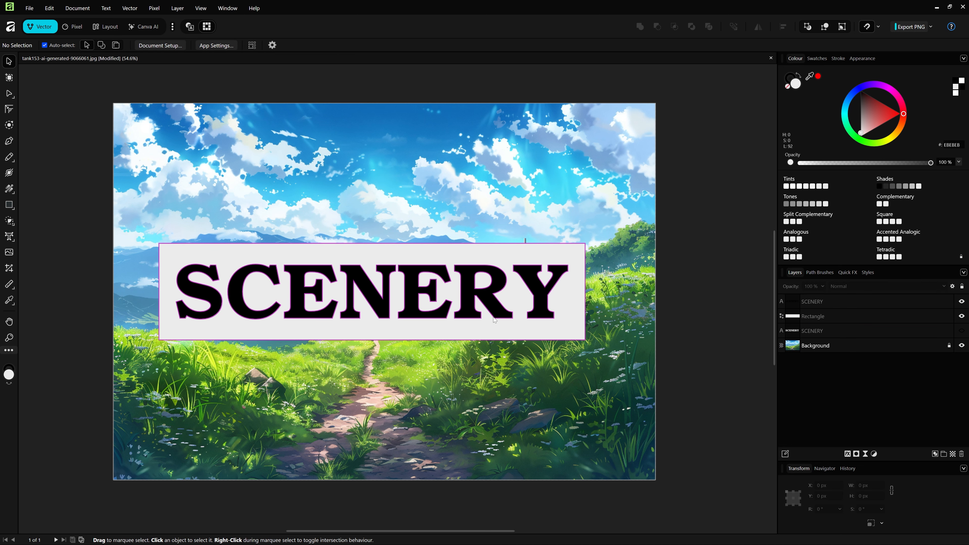
# Step: Set the blend mode of the black SCENERY text layer to Erase
pyautogui.click(824, 301)
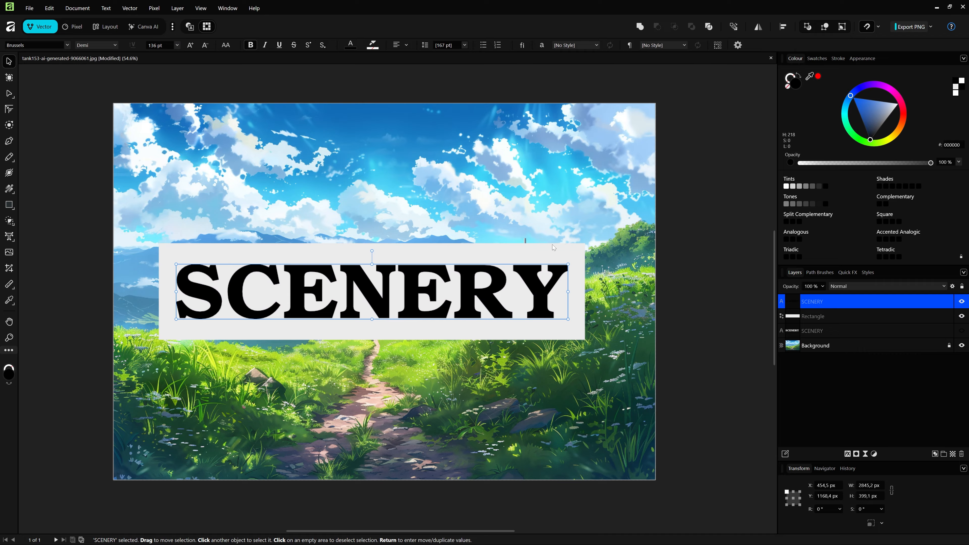
pyautogui.click(866, 285)
pyautogui.scroll(-5, 874, 352)
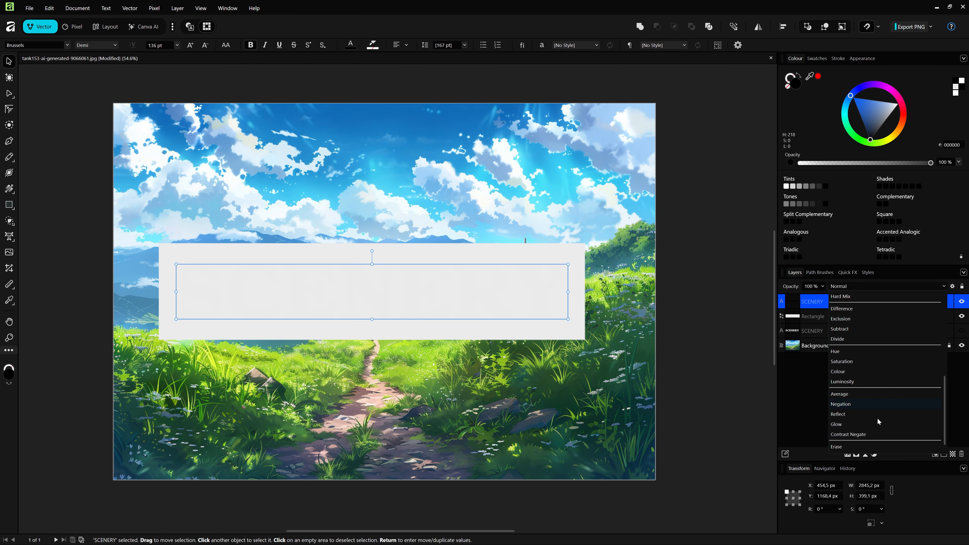
pyautogui.click(839, 447)
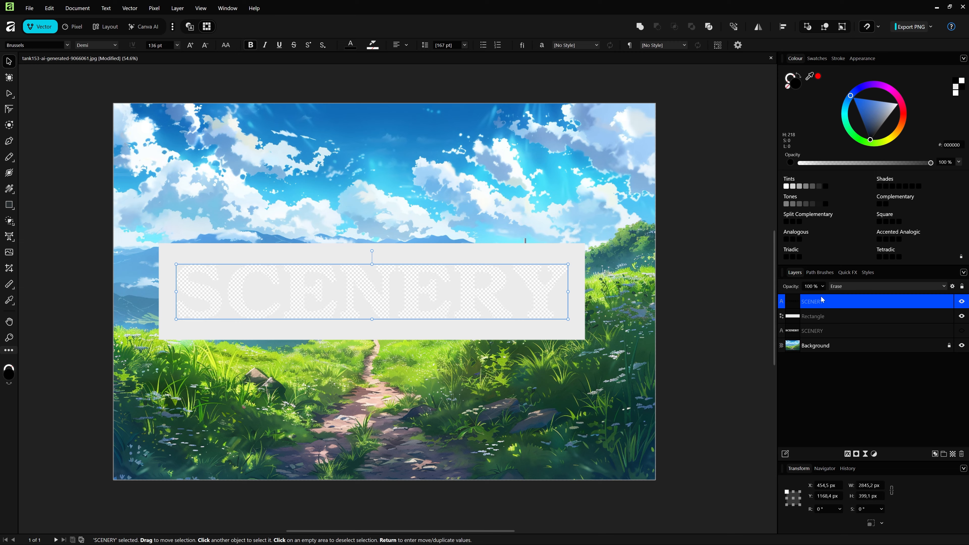
# Step: Group the Erase-mode SCENERY text with the rectangle and expand the group's layers
pyautogui.keyDown('shift'); pyautogui.click(826, 317); pyautogui.keyUp('shift')
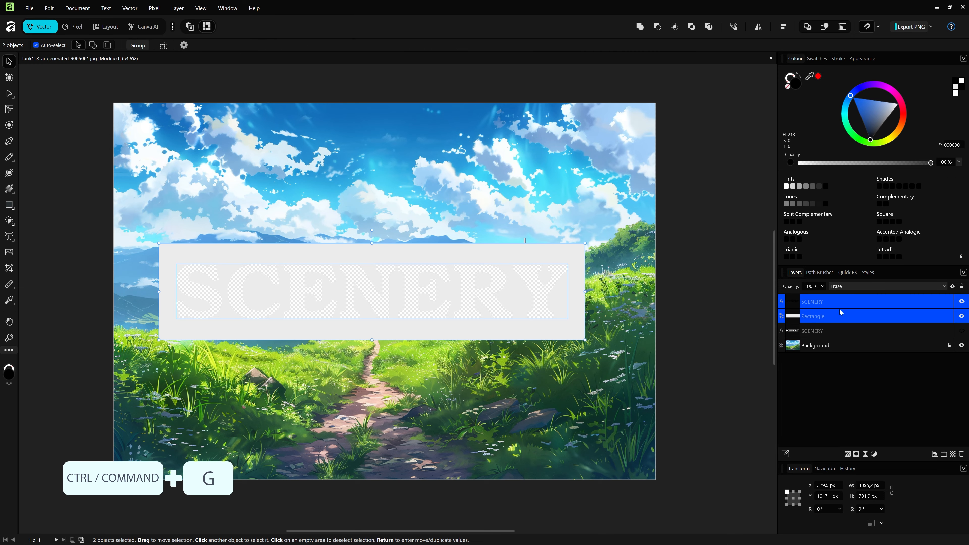
pyautogui.hotkey('ctrl', 'g')
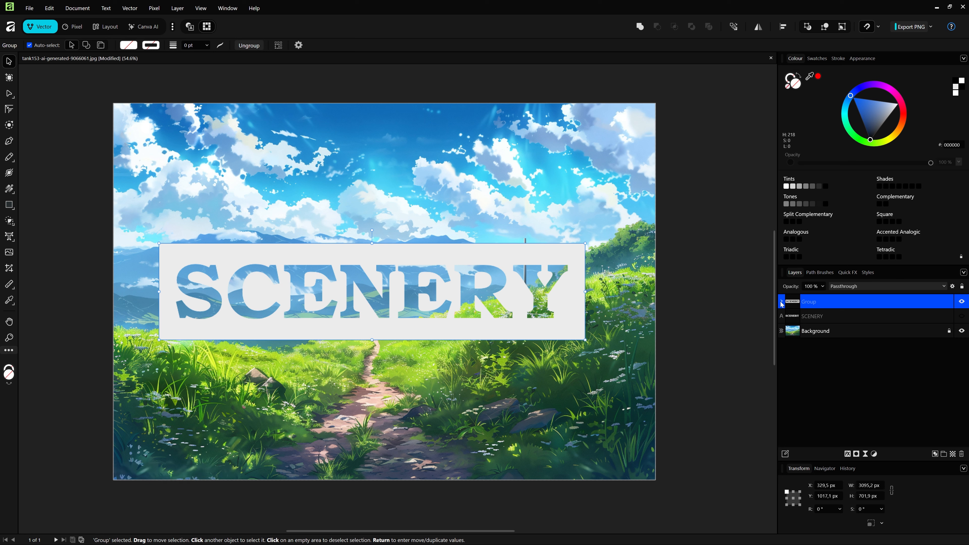
pyautogui.click(780, 302)
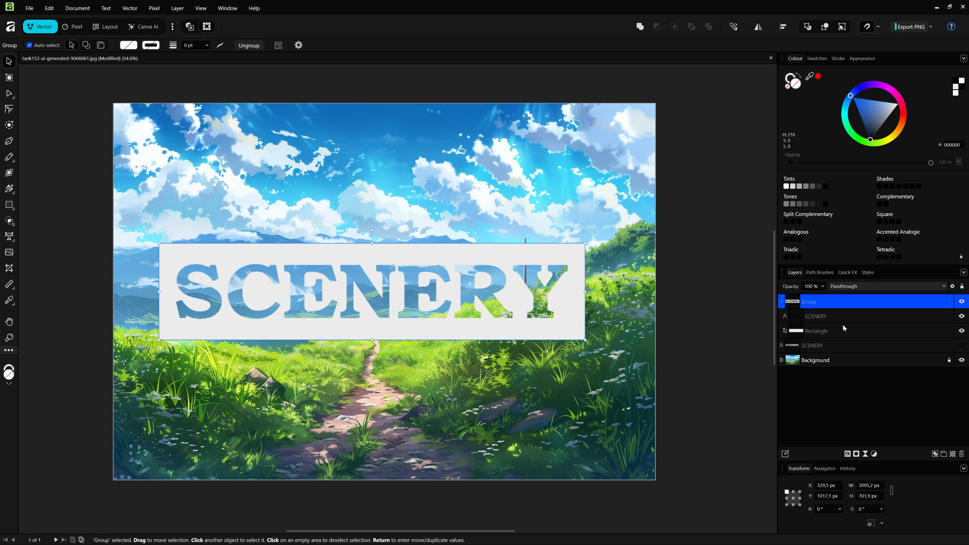
# Step: Move the whole see-through text group slightly down and to the right over the background image
pyautogui.click(703, 298)
pyautogui.click(506, 326)
pyautogui.moveTo(511, 325)
pyautogui.mouseDown()
pyautogui.moveTo(480, 316)
pyautogui.moveTo(517, 418)
pyautogui.moveTo(509, 341)
pyautogui.mouseUp()
# Step: Replace the SCENERY text inside the group with MOUNTAIN
pyautogui.click(827, 317)
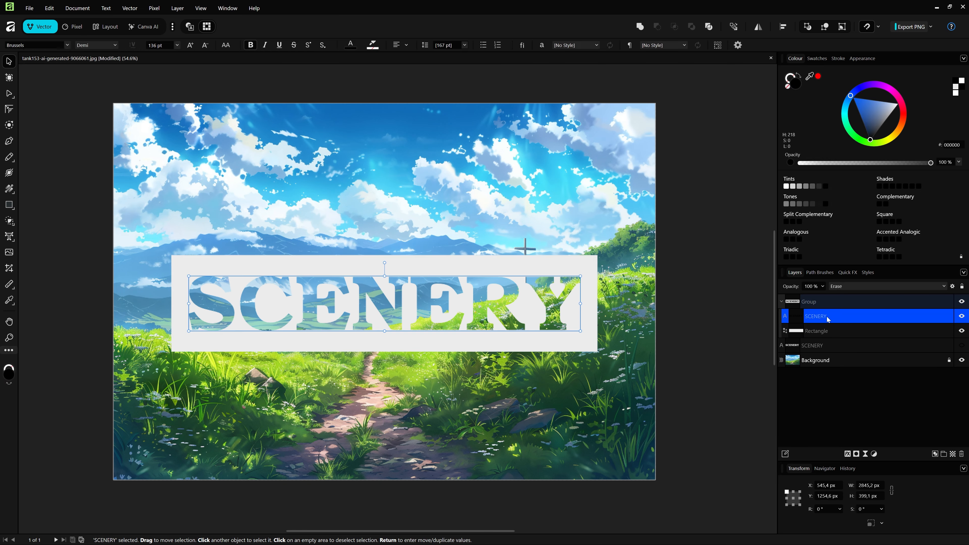
pyautogui.doubleClick(316, 302)
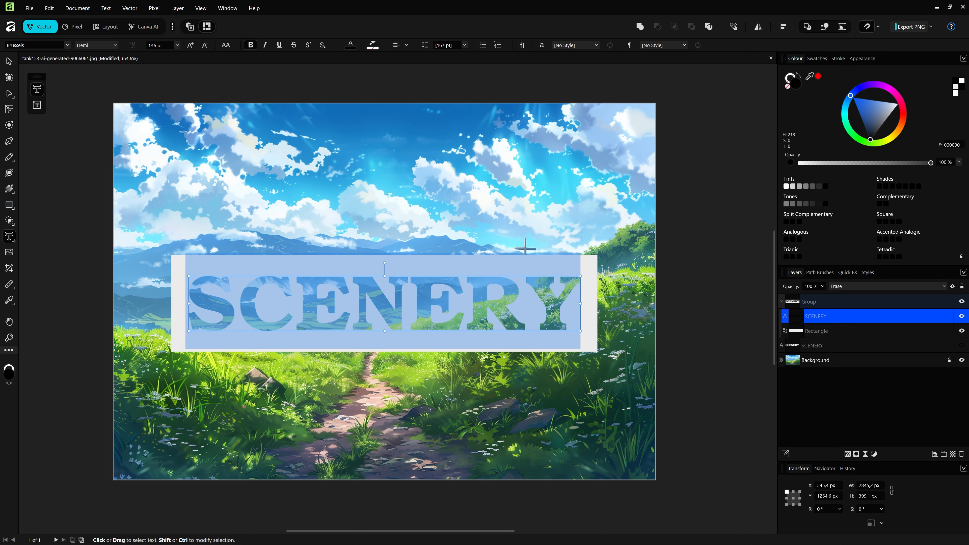
pyautogui.write('MOUNTAIN')
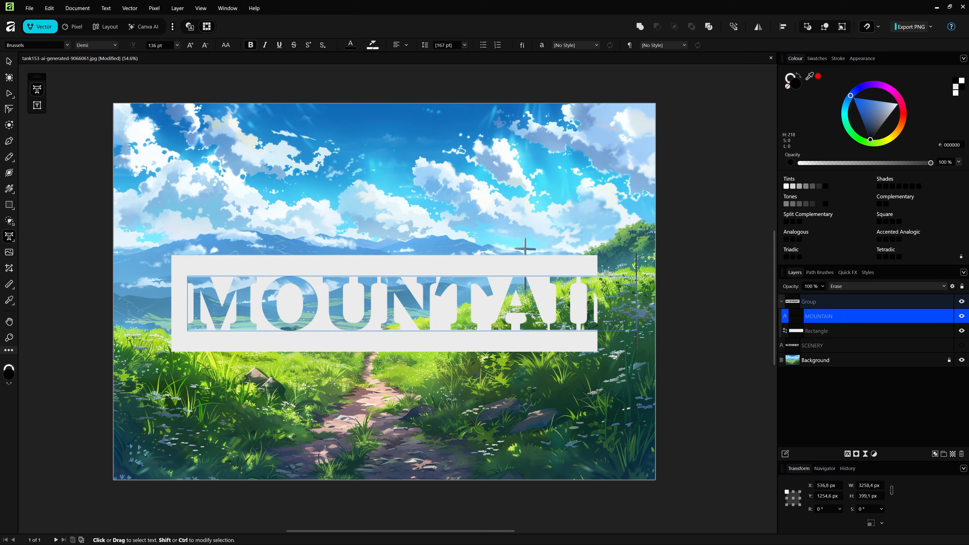
# Step: Reduce the MOUNTAIN text to about 107 pt and centre it on the rectangle
pyautogui.click(177, 45)
pyautogui.scroll(-3, 160, 153)
pyautogui.click(154, 176)
pyautogui.hotkey('ctrl', 'a')
pyautogui.click(176, 45)
pyautogui.scroll(-3, 156, 153)
pyautogui.click(154, 175)
pyautogui.moveTo(424, 302); pyautogui.dragTo(541, 287)
pyautogui.click(9, 61)
pyautogui.moveTo(523, 322); pyautogui.dragTo(544, 316)
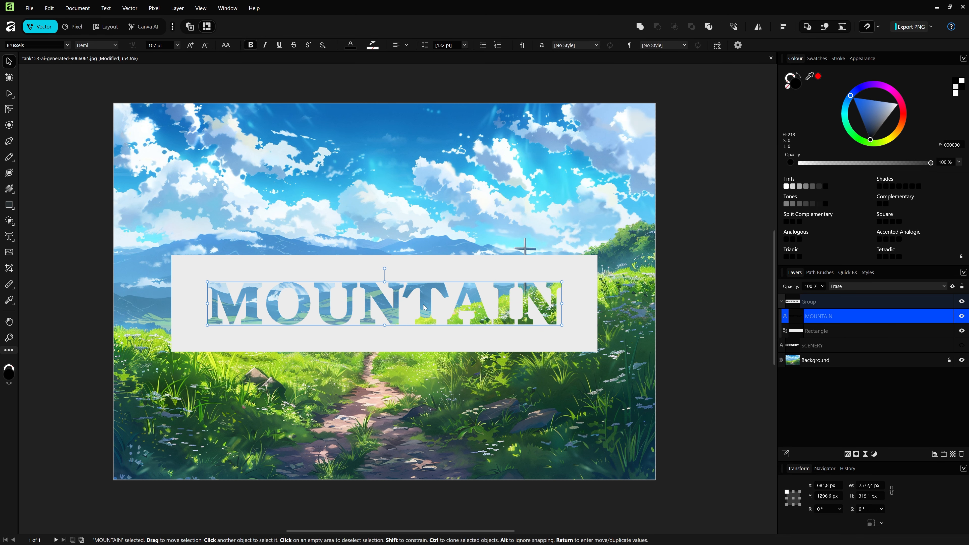
# Step: Change the MOUNTAIN text's font to Brunei and scale it to about 128 pt, centred on the rectangle
pyautogui.click(67, 44)
pyautogui.click(70, 214)
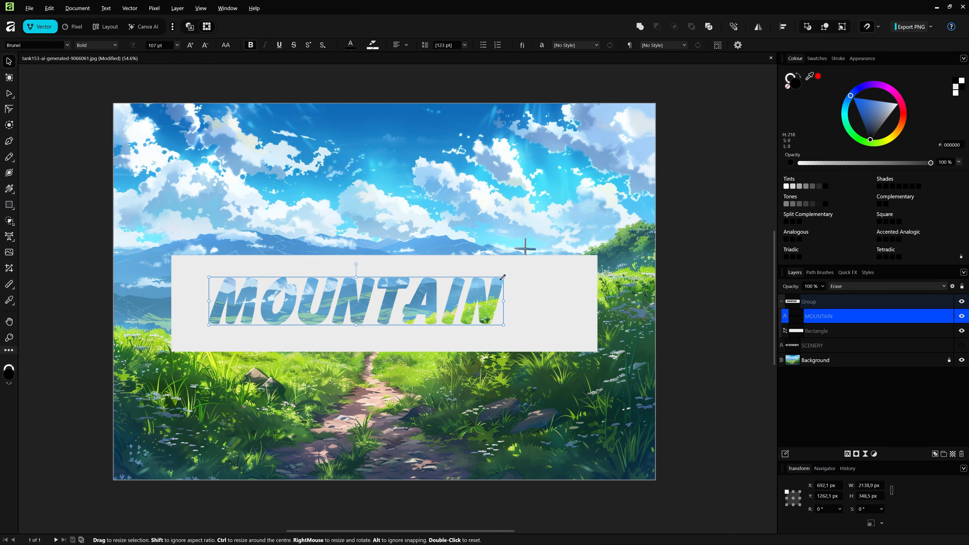
pyautogui.moveTo(503, 278); pyautogui.dragTo(558, 269)
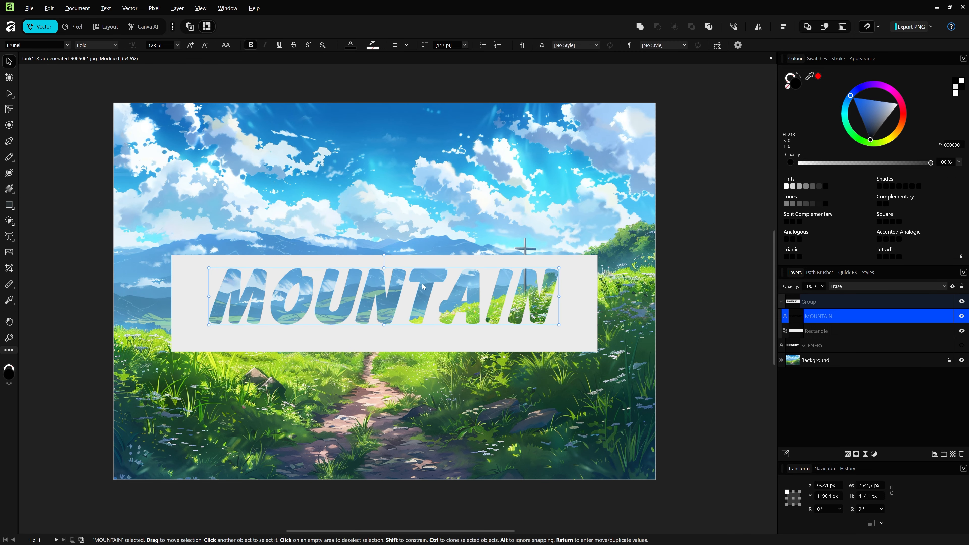
pyautogui.moveTo(422, 286); pyautogui.dragTo(423, 294)
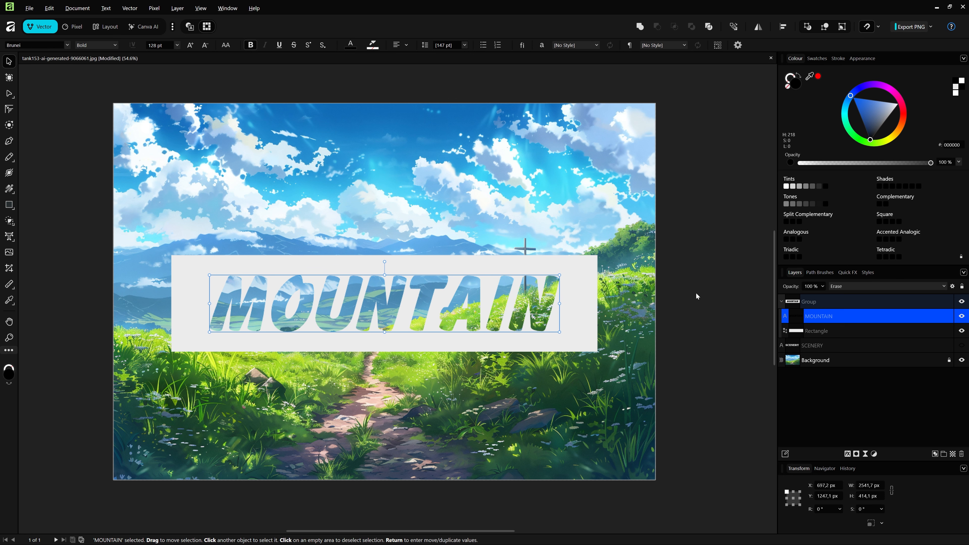
pyautogui.click(661, 323)
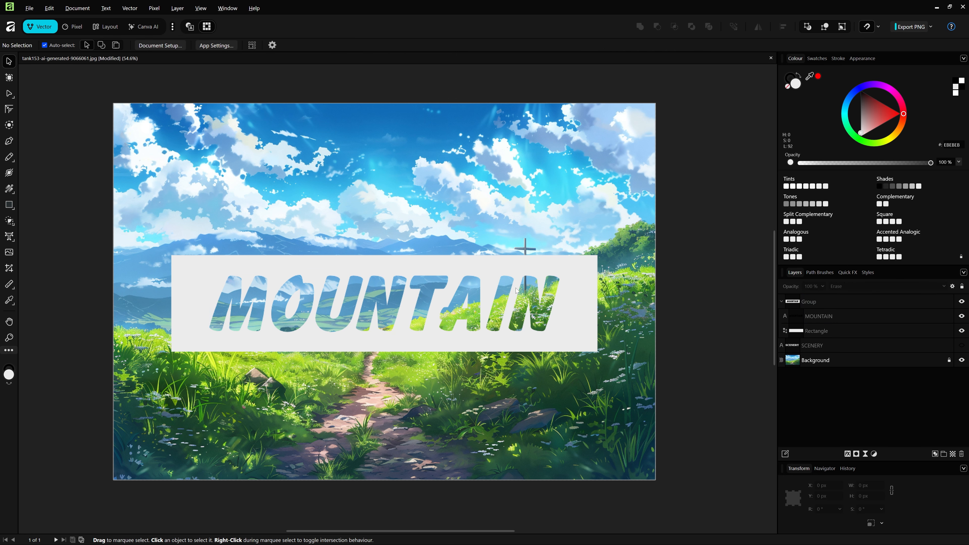
# Step: Move the MOUNTAIN group up to about Y 1017 px and collapse its layers
pyautogui.moveTo(581, 271)
pyautogui.mouseDown()
pyautogui.moveTo(544, 351)
pyautogui.moveTo(620, 107)
pyautogui.moveTo(583, 225)
pyautogui.moveTo(589, 294)
pyautogui.moveTo(581, 261)
pyautogui.mouseUp()
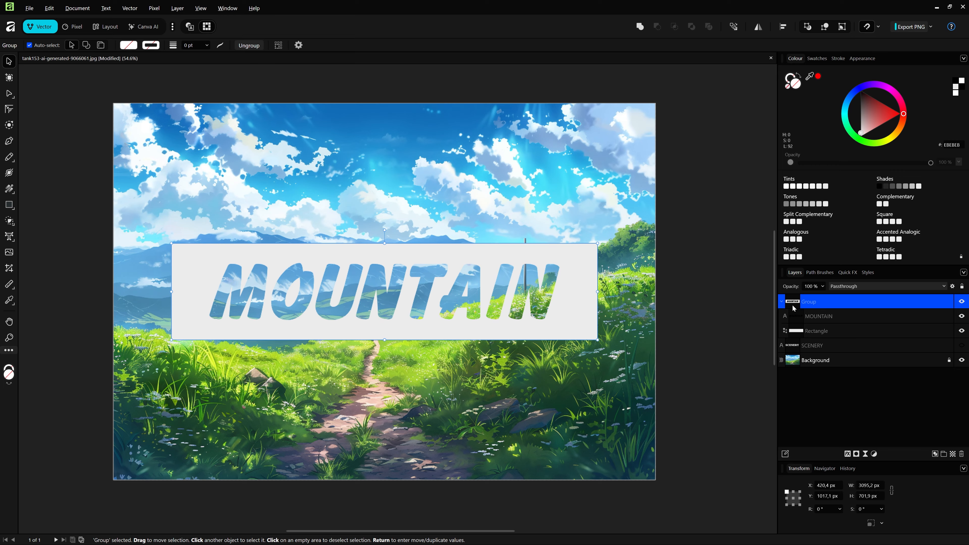
pyautogui.click(781, 302)
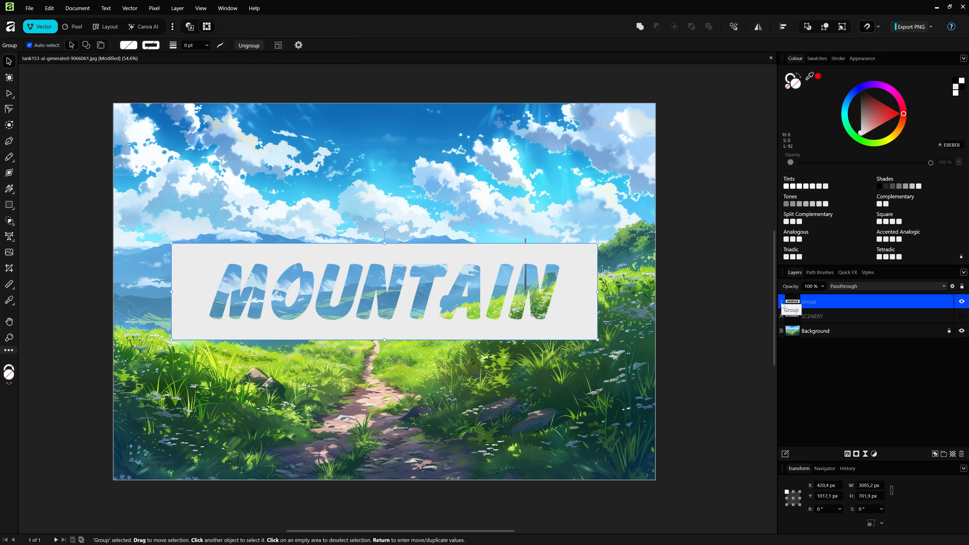
# Step: Hide the MOUNTAIN group and show the white SCENERY text layer, with that text selected
pyautogui.click(961, 302)
pyautogui.click(964, 317)
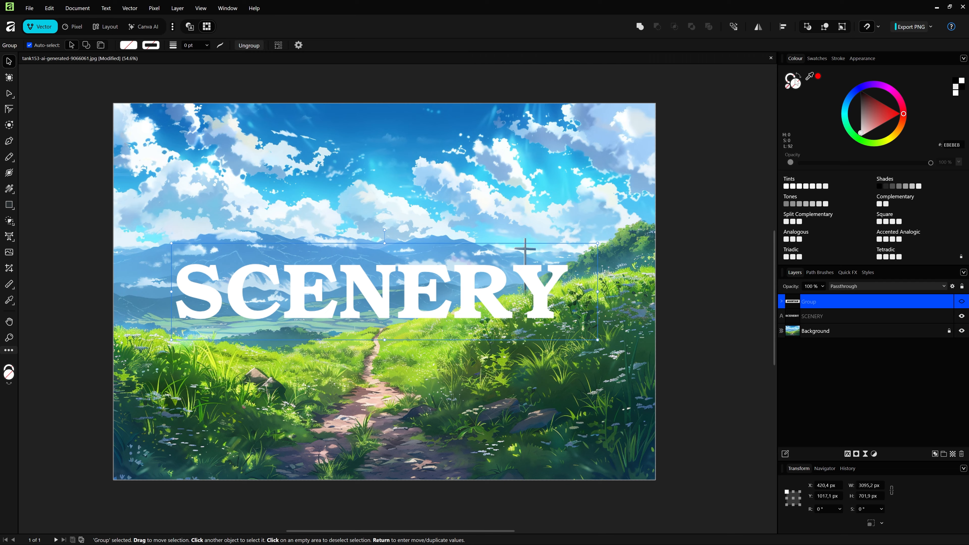
pyautogui.click(829, 319)
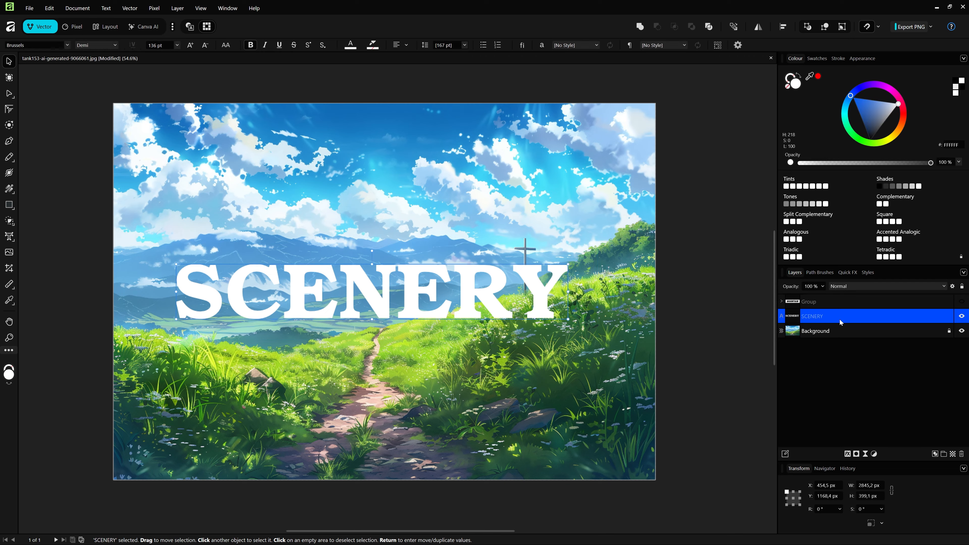
# Step: Swap the SCENERY text's fill and stroke so only a white outline remains, and check its stroke settings
pyautogui.click(798, 77)
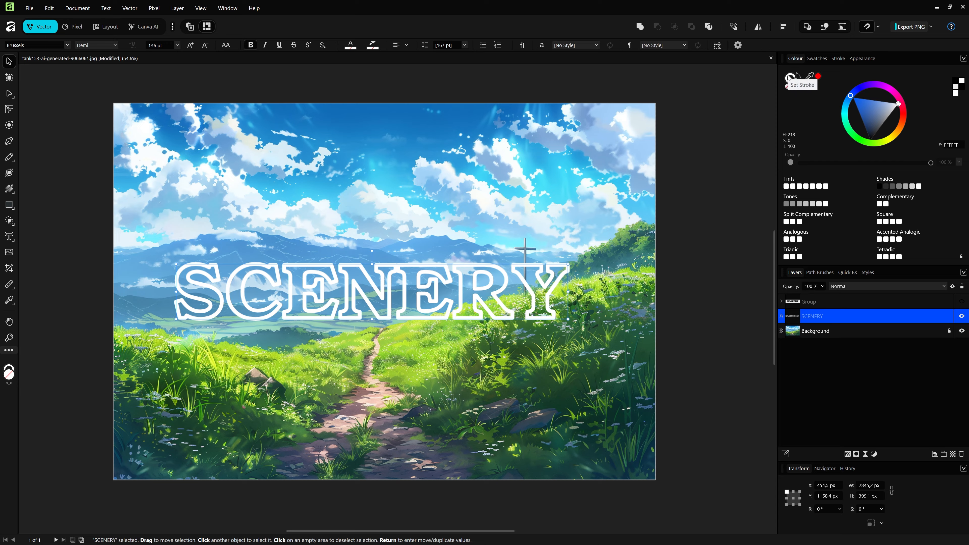
pyautogui.click(840, 59)
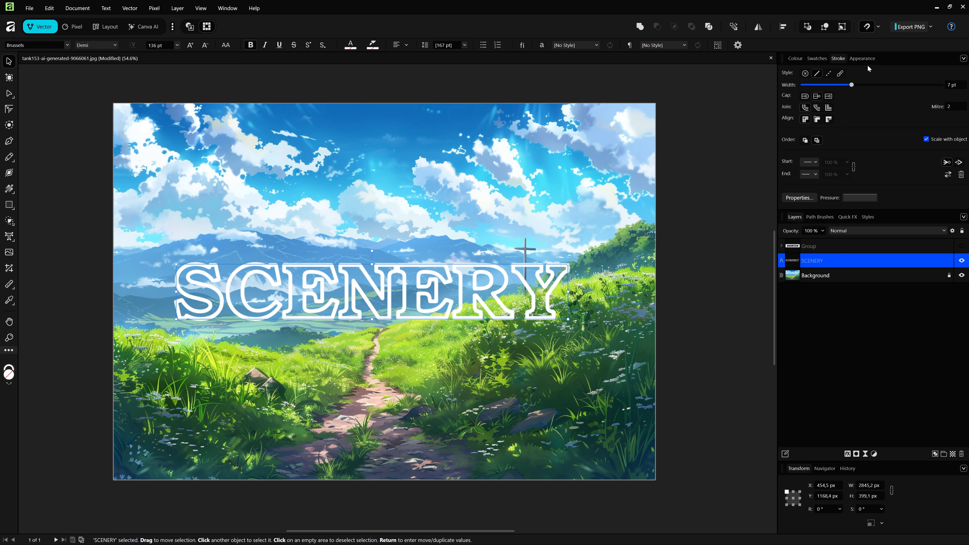
pyautogui.click(799, 58)
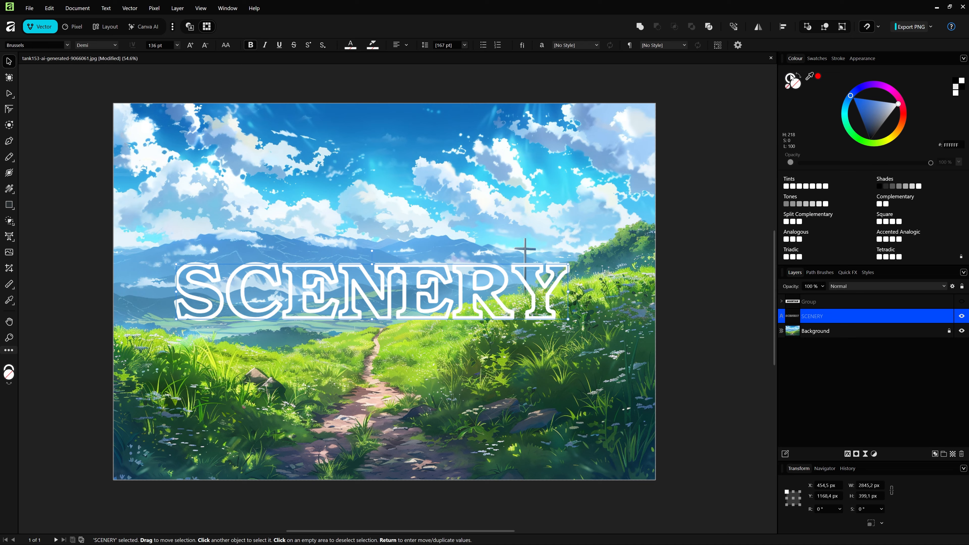
# Step: Set the SCENERY outline's stroke colour to black (000000) and clear the selection
pyautogui.doubleClick(791, 78)
pyautogui.moveTo(464, 284)
pyautogui.mouseDown()
pyautogui.moveTo(389, 238)
pyautogui.moveTo(443, 277)
pyautogui.moveTo(542, 384)
pyautogui.mouseUp()
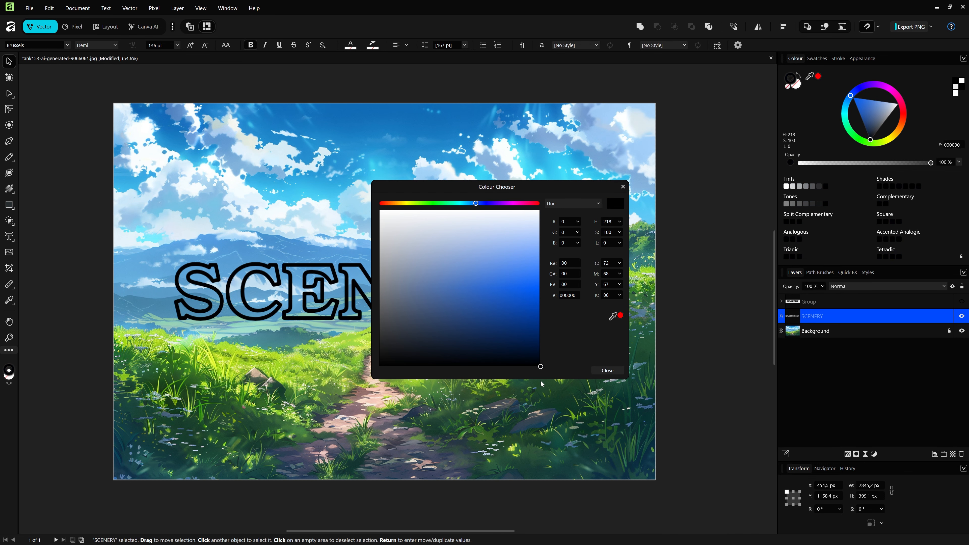
pyautogui.click(613, 370)
pyautogui.click(696, 340)
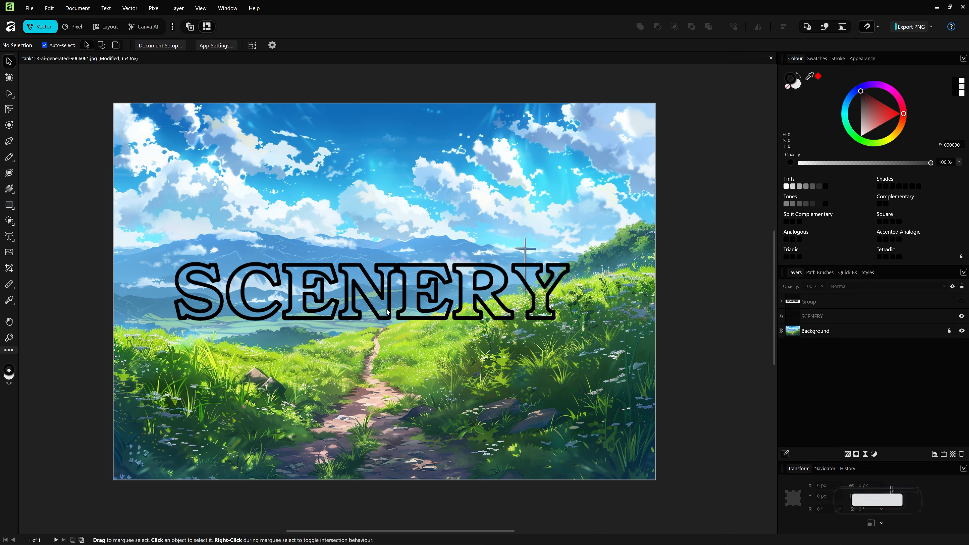
# Step: Move the outlined SCENERY text down over the path, and show the MOUNTAIN group again, placed above it
pyautogui.moveTo(389, 307); pyautogui.dragTo(399, 370)
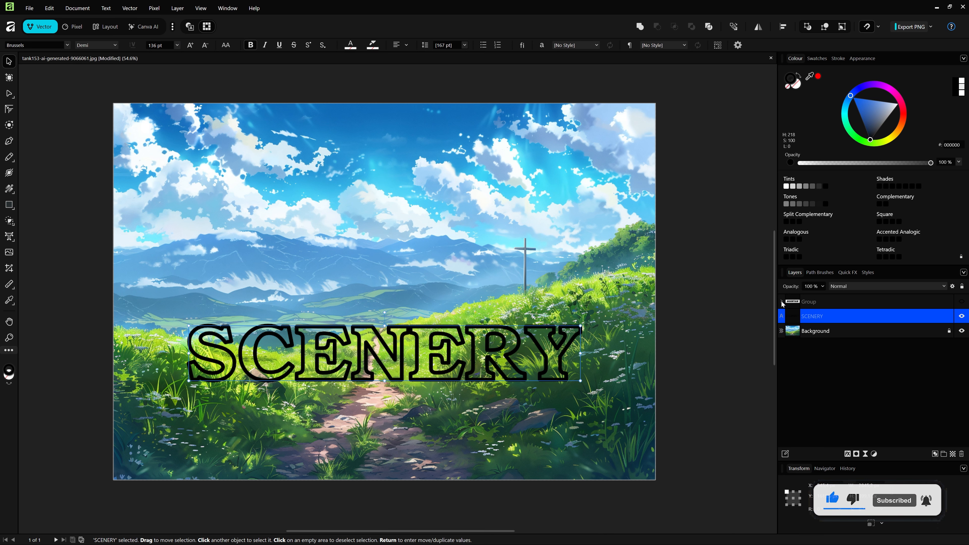
pyautogui.click(961, 301)
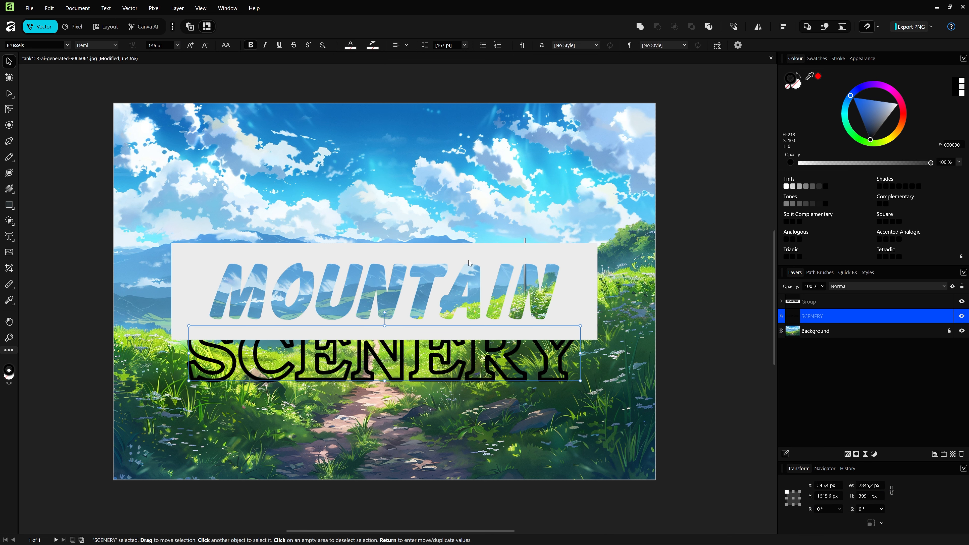
pyautogui.moveTo(468, 260); pyautogui.dragTo(469, 231)
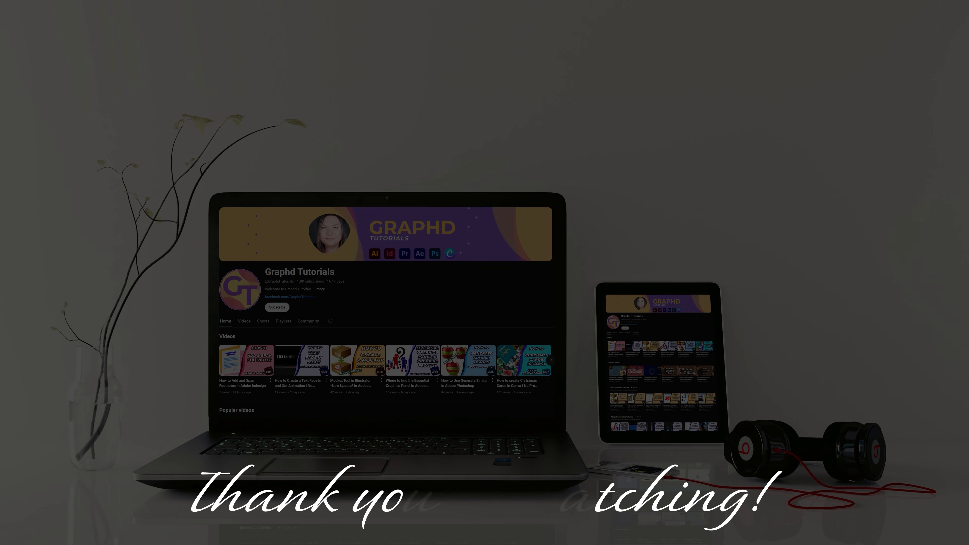